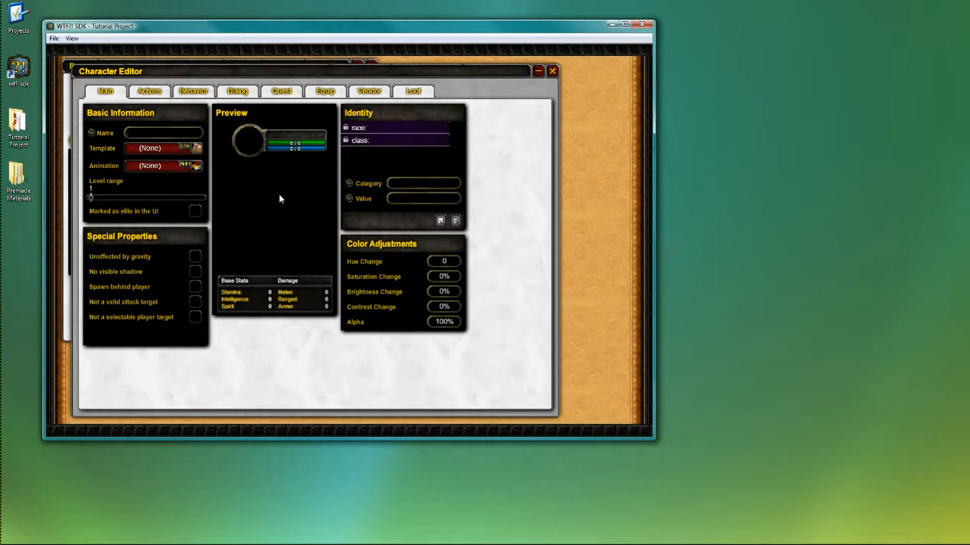
Name the character Merchant and add a new stat template named npc_template
type("Merchant")
key("Return")
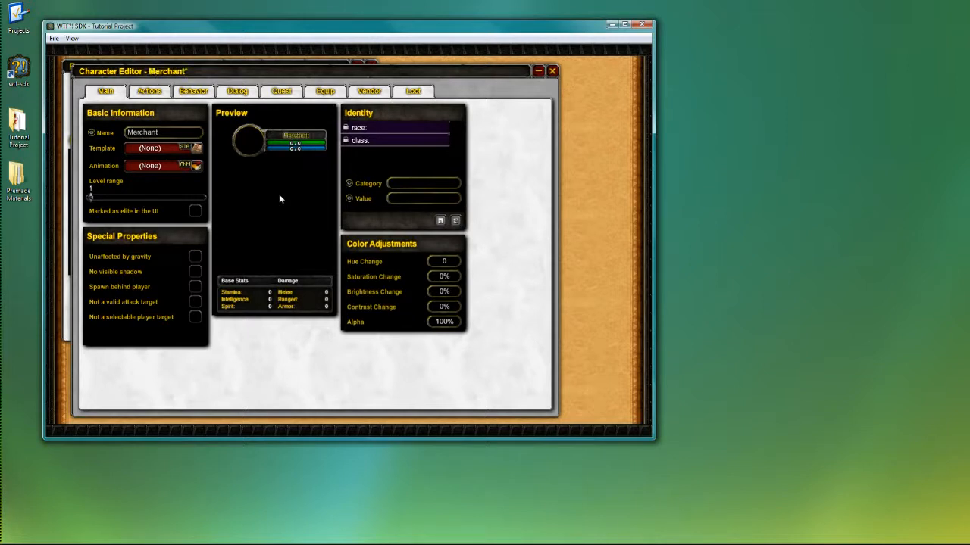
left_click(171, 148)
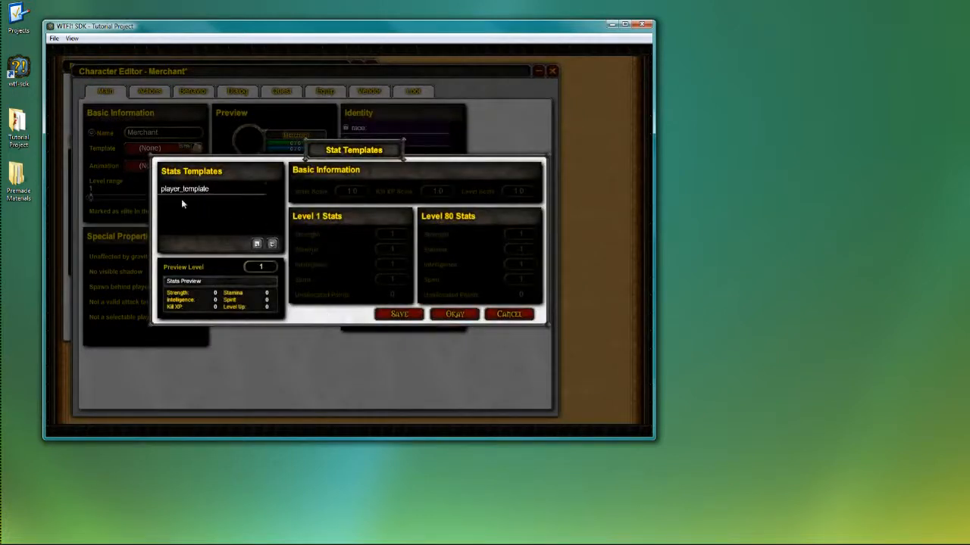
left_click(258, 244)
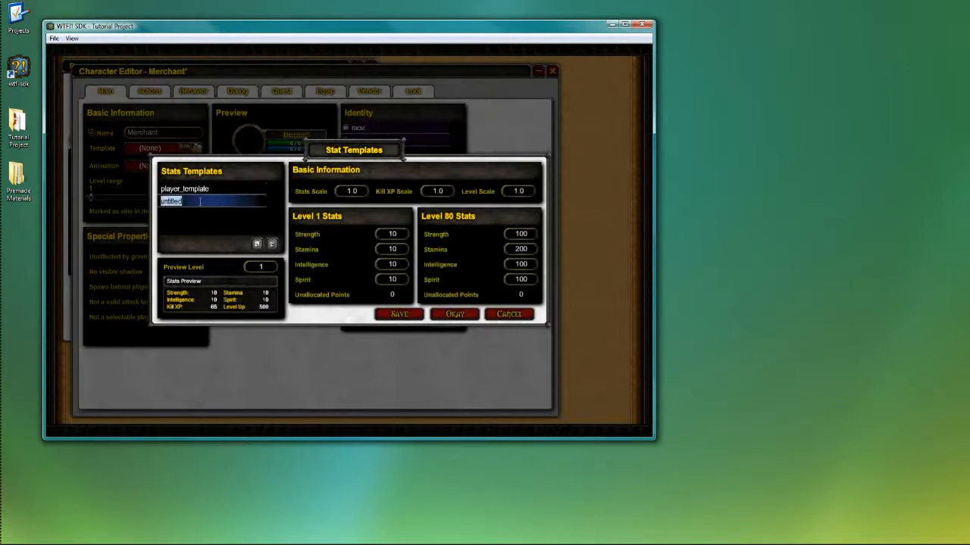
type("npc_template")
Set the Stats Scale of npc_template to 0.6
left_click_drag(333, 190, 346, 190)
type("0.65")
key("Return")
left_click(354, 192)
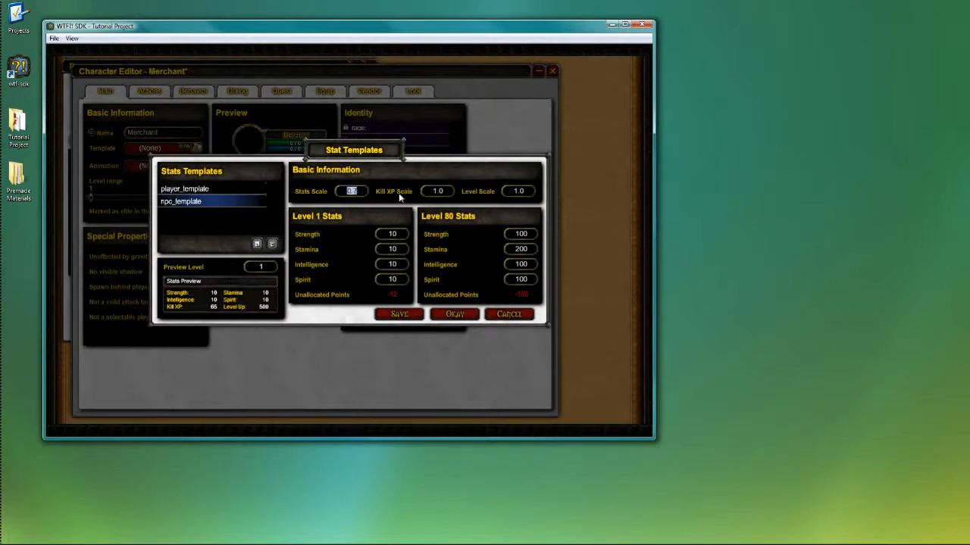
type("0.6")
key("Return")
Set the Level 1 stats of npc_template to Strength 4, Stamina 8, Intelligence 8 and Spirit 4
left_click_drag(392, 248, 391, 279)
left_click_drag(393, 234, 392, 234)
left_click_drag(389, 279, 466, 280)
type("4")
left_click_drag(401, 235, 475, 267)
type("4")
Set the Level 80 stats of npc_template to Strength 80, Stamina 100, Intelligence 60 and Spirit 60
left_click_drag(512, 247, 566, 266)
type("100")
key("shift+Tab")
type("80")
double_click(523, 265)
type("60")
double_click(521, 279)
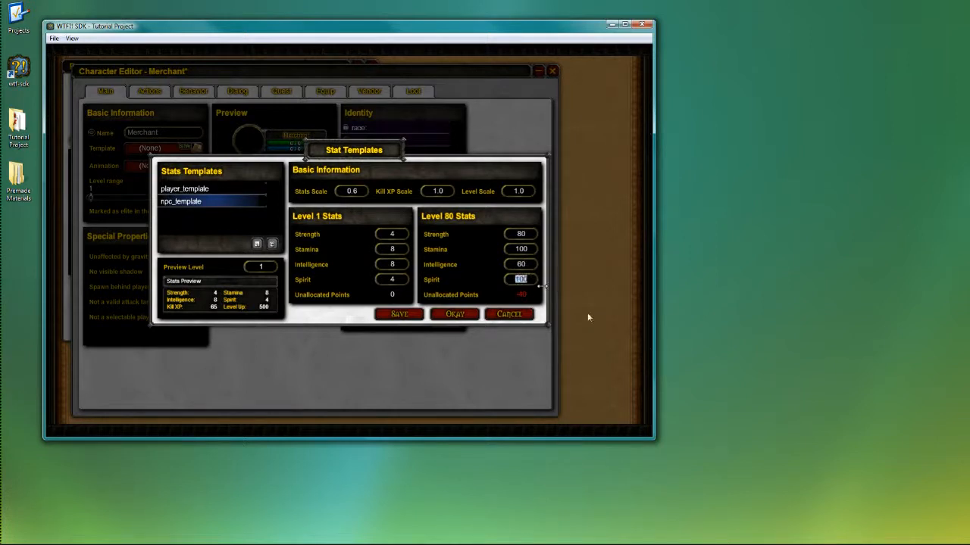
type("60")
Try Kill XP Scale values of 5 and 10 for npc_template and set it back to 1
mouse_move(438, 193)
left_mouse_down()
mouse_move(535, 202)
mouse_move(444, 194)
left_mouse_up()
type("5")
key("Return")
type("10")
key("Return")
left_click(438, 191)
type("1")
key("Return")
Apply npc_template to the Merchant and assign the merchant_npc_anims package as its animation
left_click(455, 314)
left_click(346, 275)
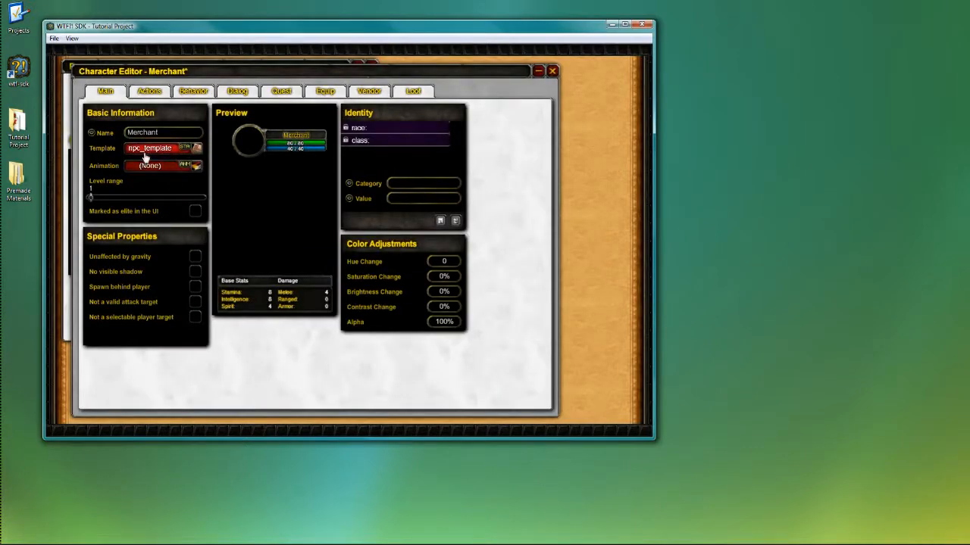
left_click(162, 172)
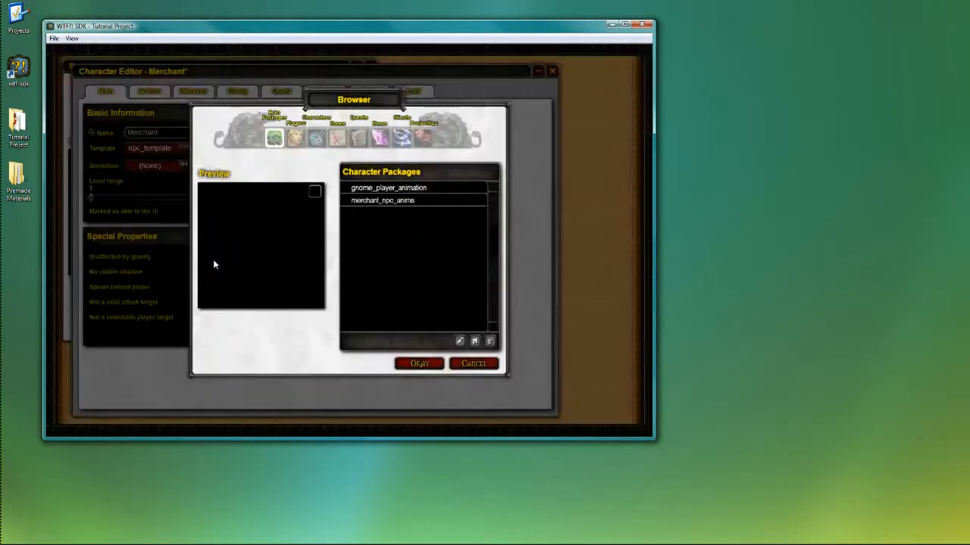
left_click(372, 202)
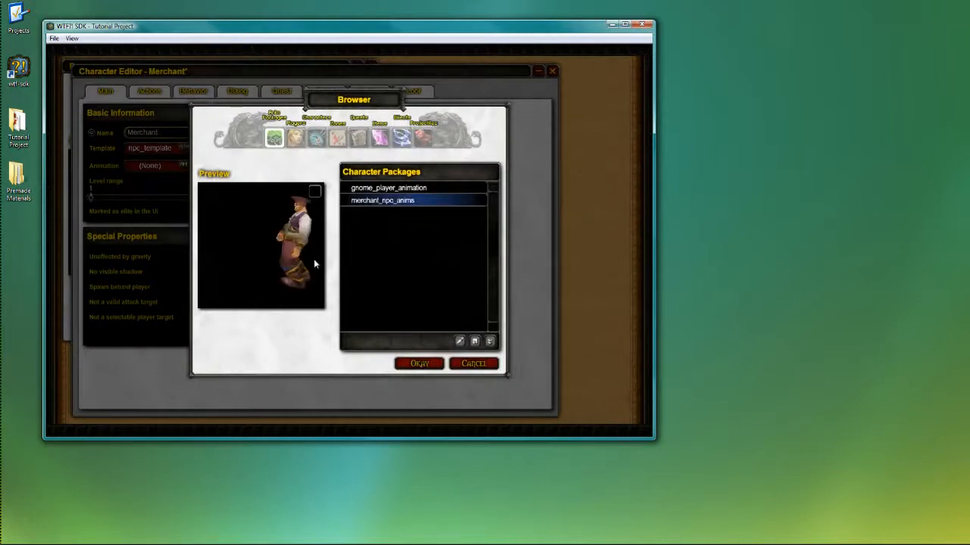
left_click(420, 364)
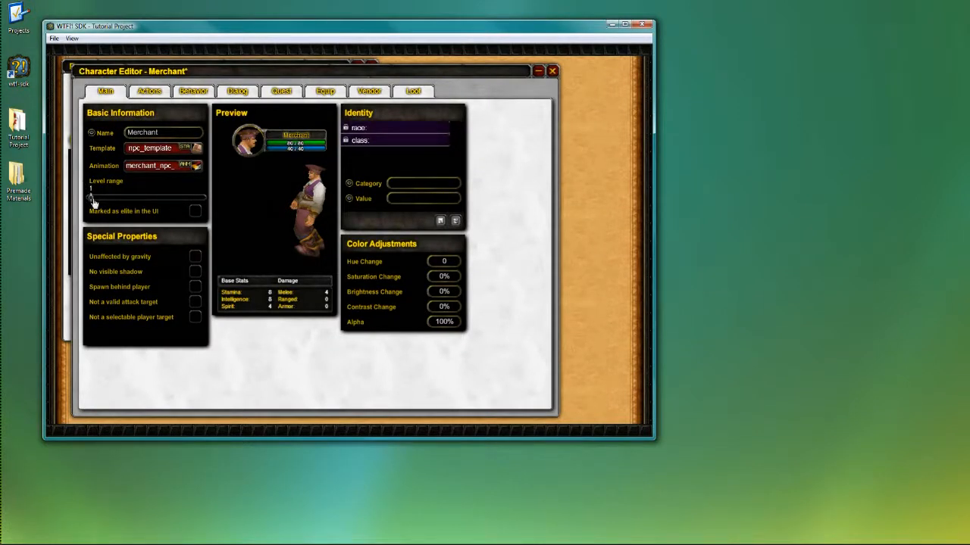
Set the Merchant's level range to 2–3 and mark the character as elite in the UI
left_click_drag(90, 200, 97, 201)
left_click_drag(93, 202, 96, 204)
left_click(193, 216)
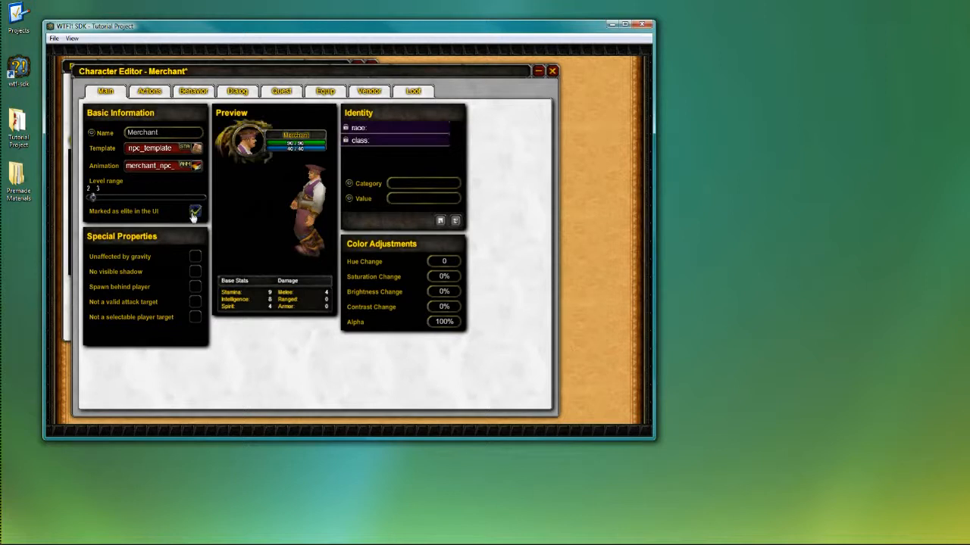
Toggle the Merchant's elite marking off and back on to compare the portrait frame in the preview
left_click(194, 217)
left_click(194, 215)
left_click(197, 213)
left_click(197, 213)
left_click(192, 287)
Set the Merchant's race identity to Human and its class identity to Merchant
left_click(406, 133)
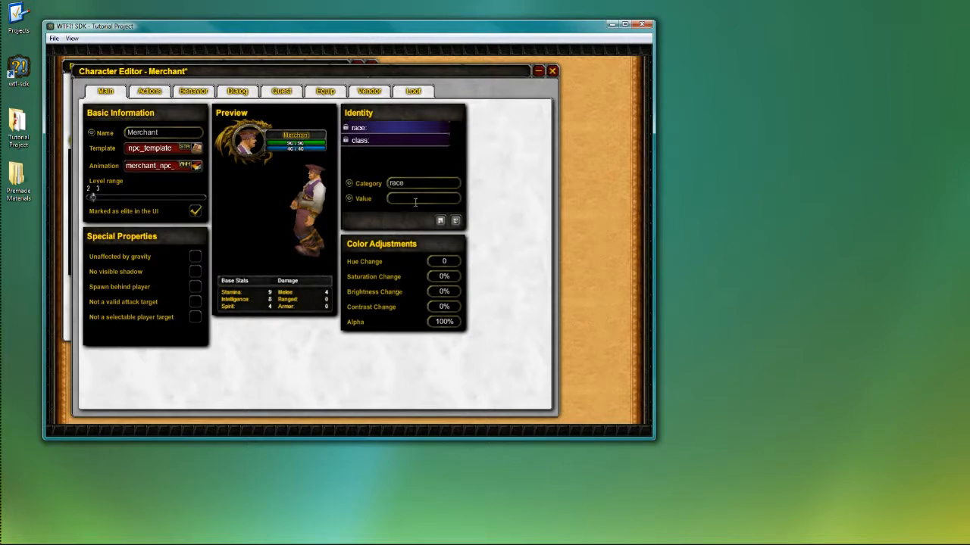
type("Human")
key("Return")
left_click(394, 141)
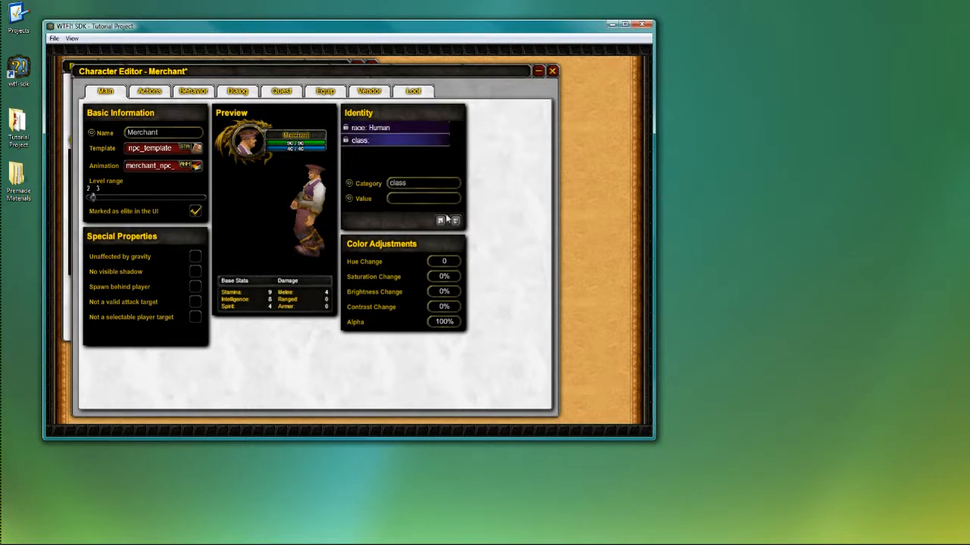
type("Merchant")
key("Return")
Replace the value of the class identity with Vendor
double_click(429, 199)
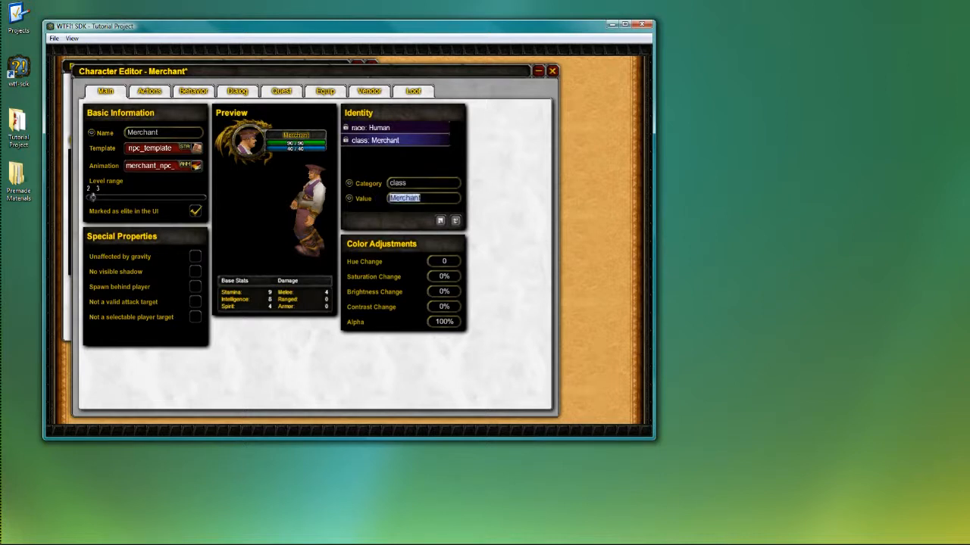
type("Vendor")
key("Return")
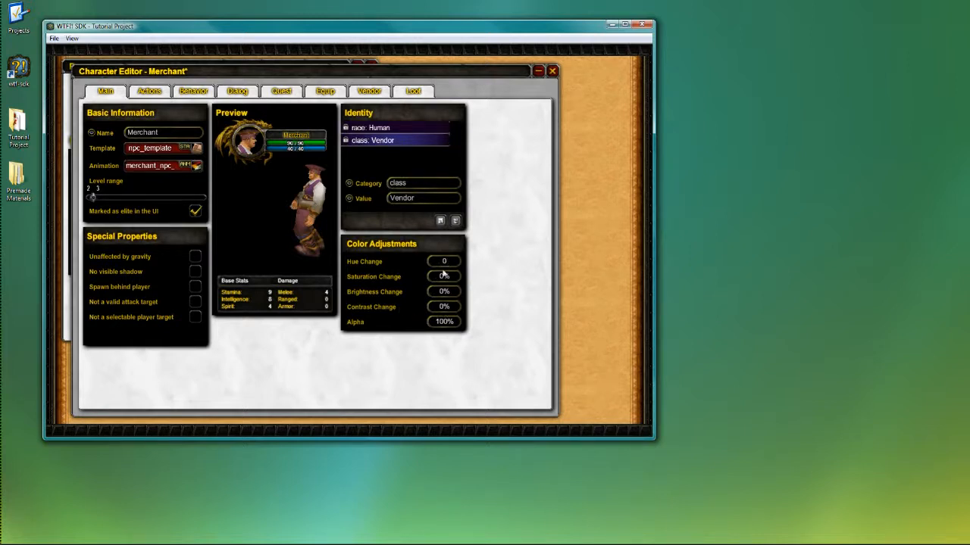
Preview different hue shifts on the character, such as about -163, and reset Hue Change to 0
left_click_drag(443, 262, 443, 264)
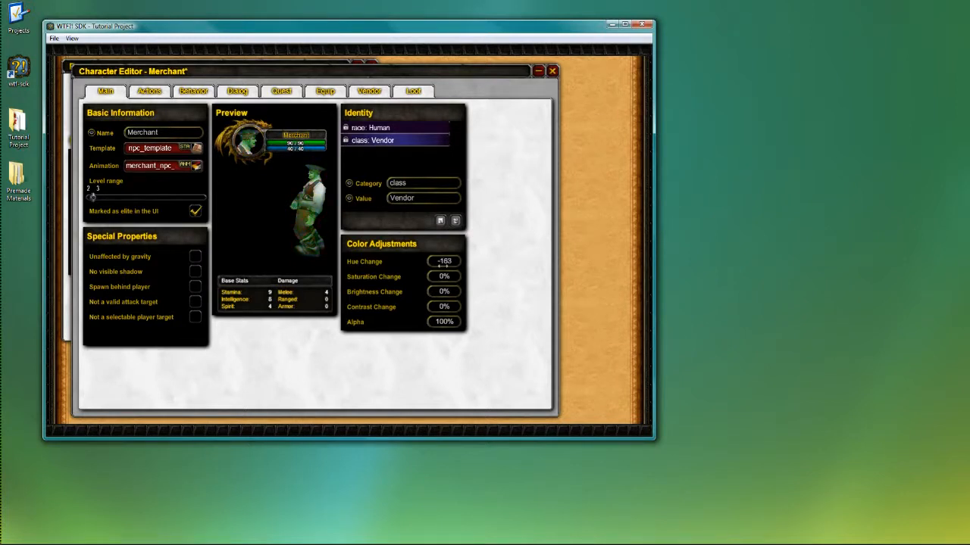
left_click(443, 262)
type("0")
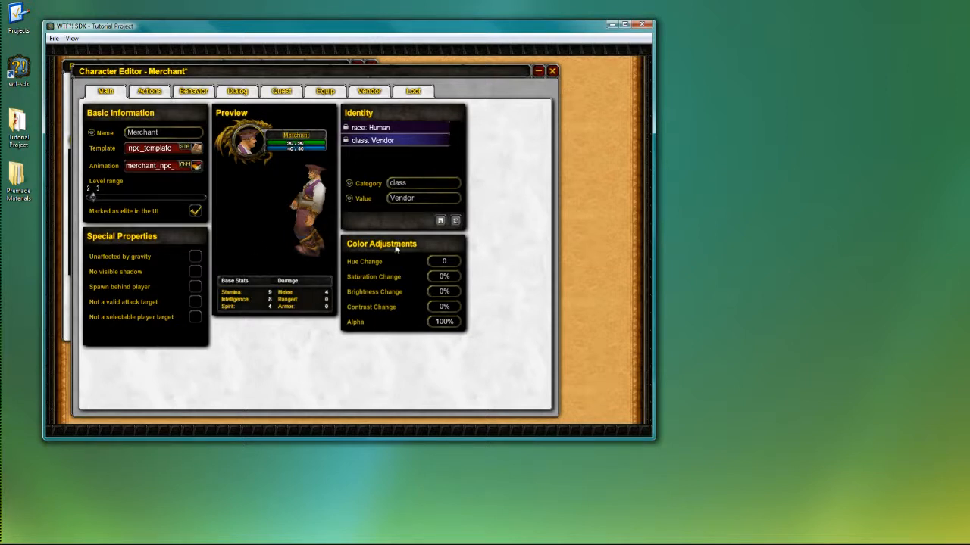
left_click_drag(434, 260, 474, 270)
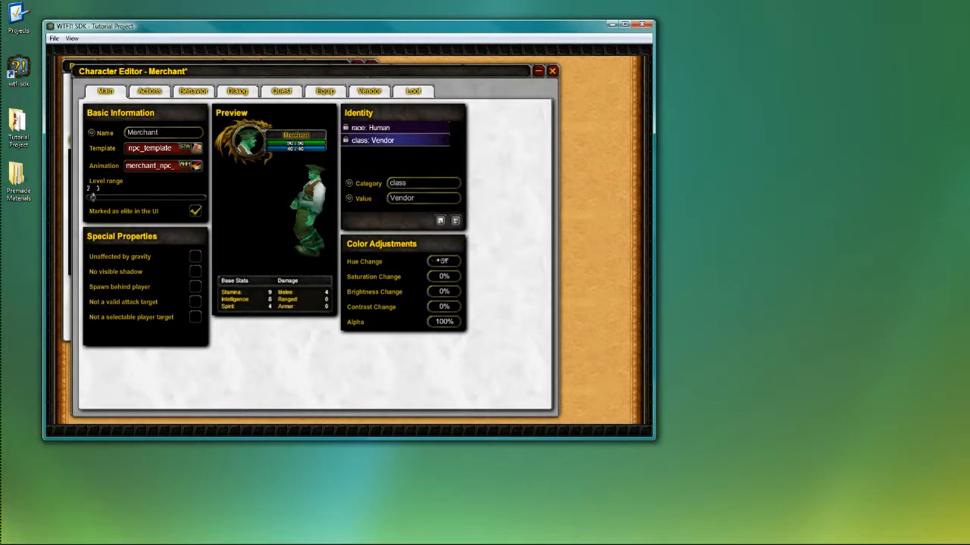
left_click_drag(444, 260, 431, 261)
type("0")
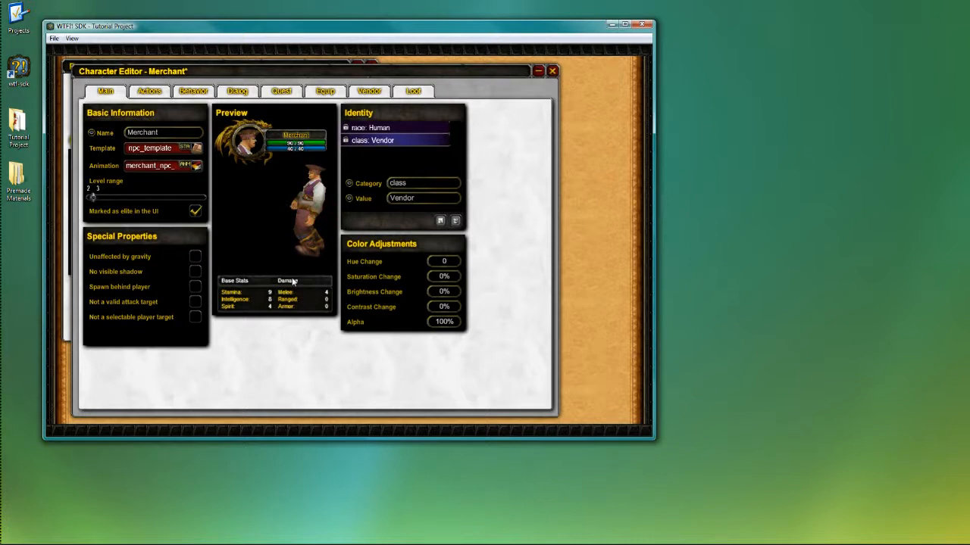
Preview a saturation change and a brightness change of about -76% on the character, resetting both to 0%
left_click_drag(429, 278, 488, 290)
type("0")
key("Return")
left_click_drag(452, 295, 413, 306)
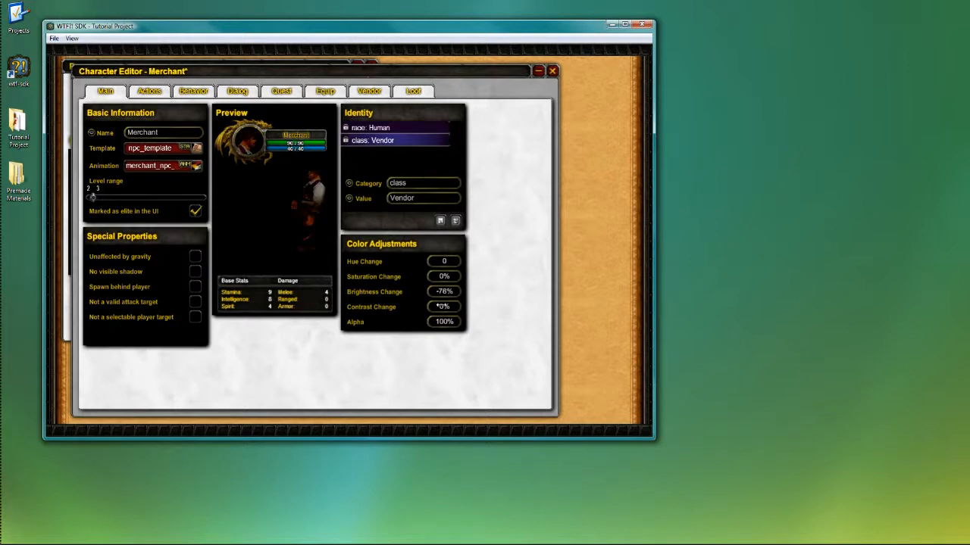
left_click(443, 295)
type("0")
key("Return")
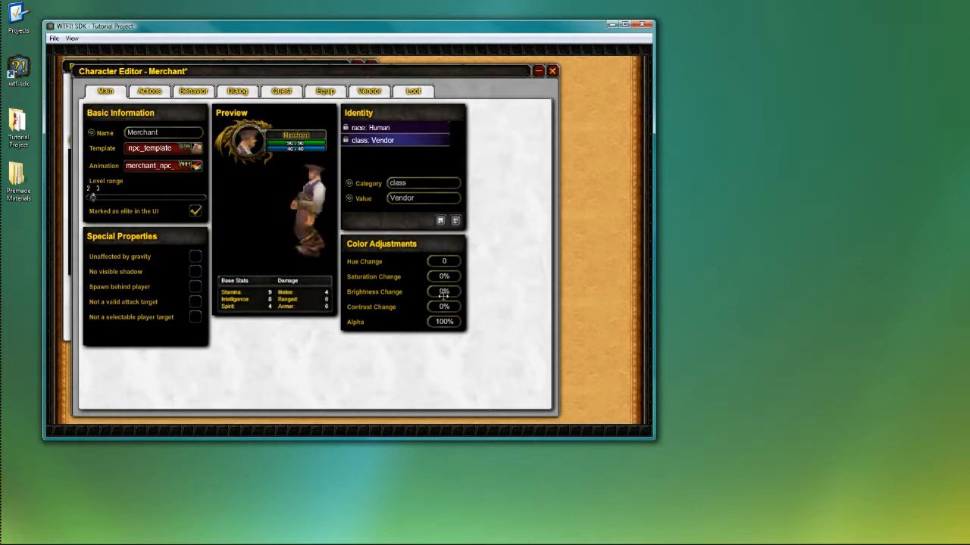
Preview a contrast change of about -94% on the character and reset Contrast Change to 0%
mouse_move(444, 307)
left_mouse_down()
mouse_move(515, 307)
mouse_move(446, 307)
left_mouse_up()
left_click(431, 306)
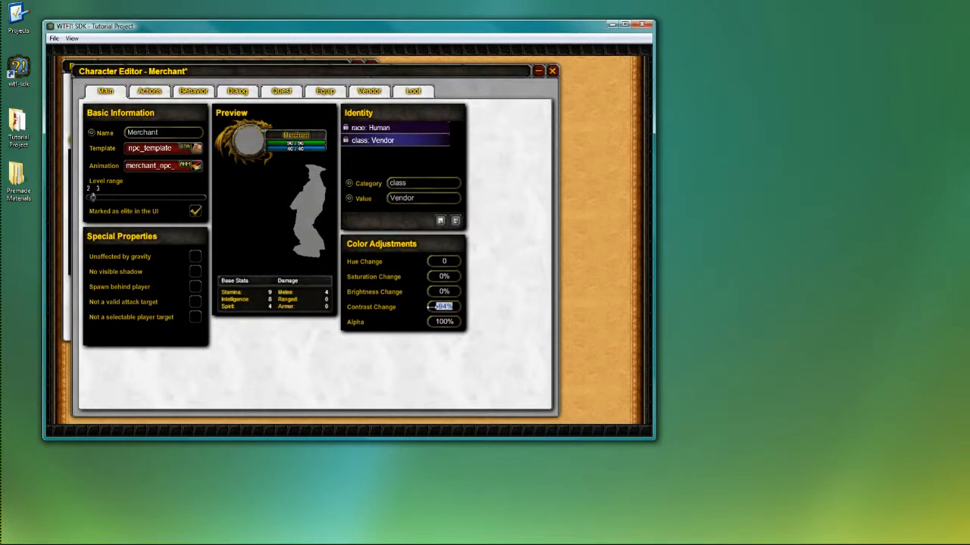
type("0")
key("Return")
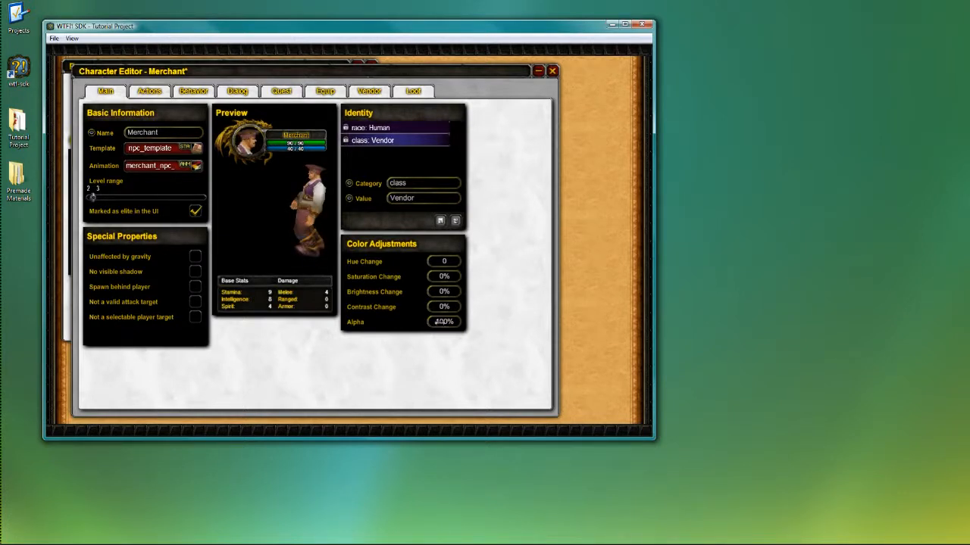
Preview about 51% alpha combined with -100% saturation, and restore Alpha to 100% and Saturation Change to 0%
mouse_move(447, 322)
left_mouse_down()
mouse_move(438, 323)
mouse_move(456, 323)
left_mouse_up()
left_click_drag(451, 279, 326, 285)
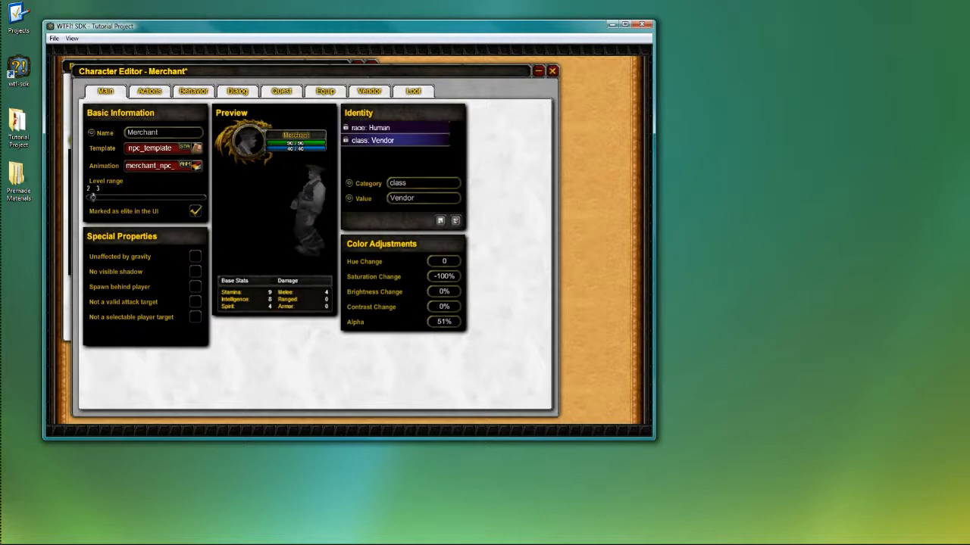
mouse_move(450, 323)
left_mouse_down()
mouse_move(435, 323)
mouse_move(454, 324)
left_mouse_up()
left_click(450, 324)
type("100")
key("Return")
left_click(449, 279)
type("0")
key("Return")
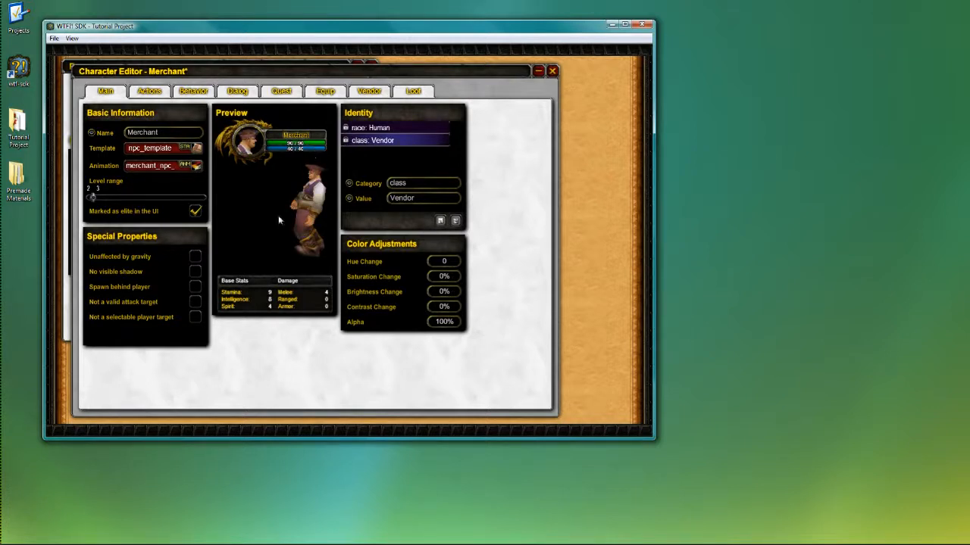